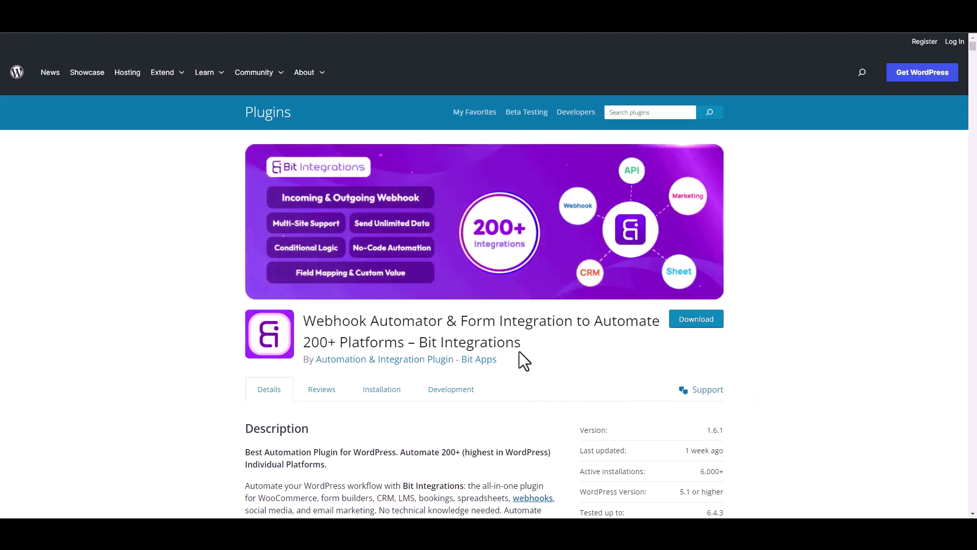
# - Review the Bit Integrations plugin title, then start creating a new integration
pyautogui.moveTo(419, 342); pyautogui.dragTo(533, 352)
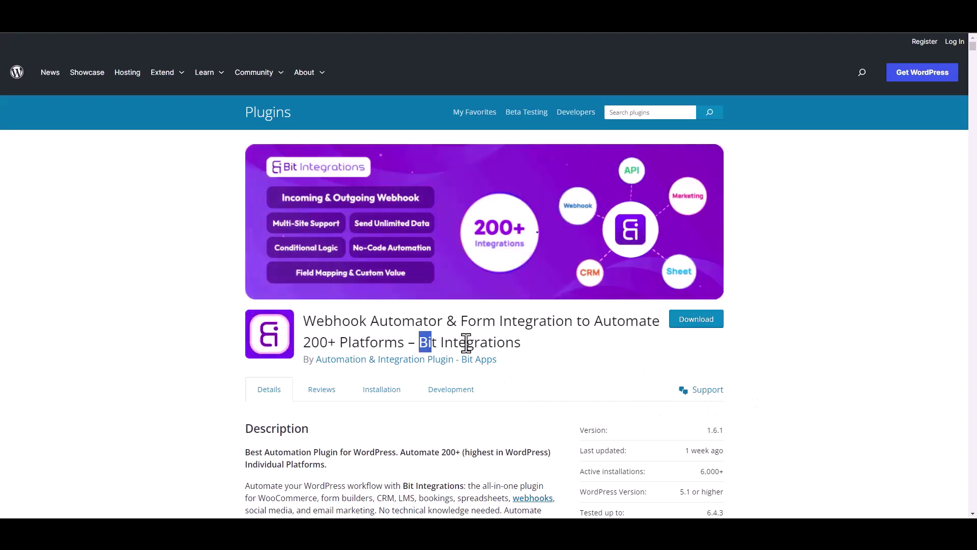
pyautogui.click(541, 356)
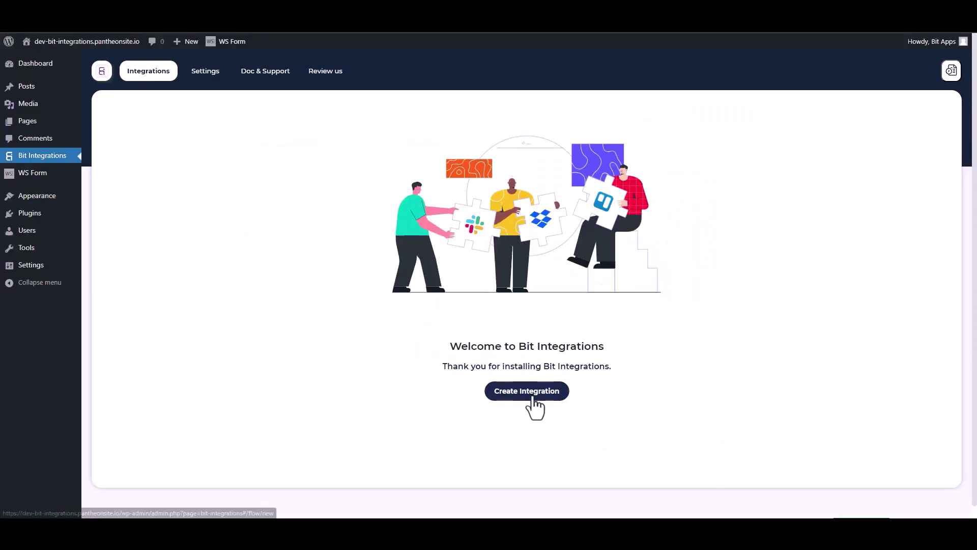
pyautogui.click(530, 396)
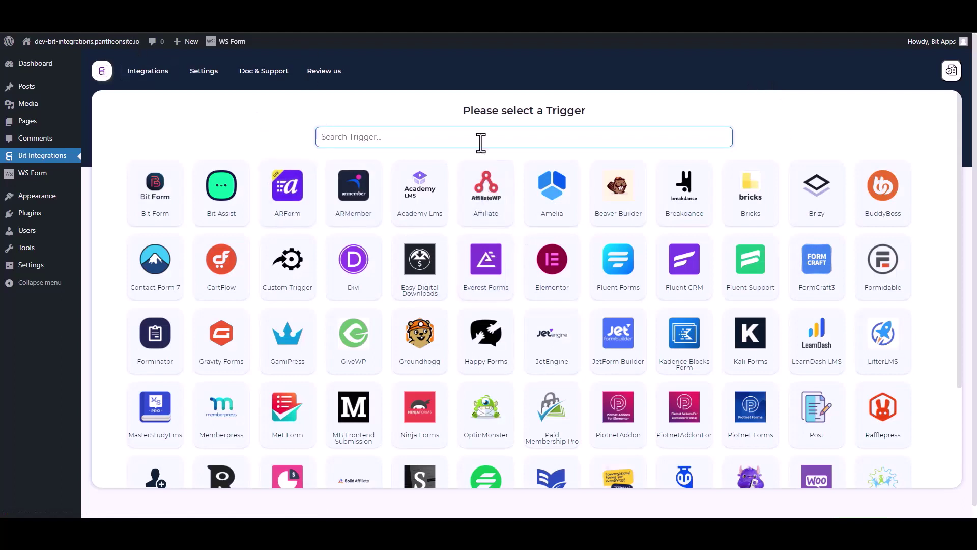
pyautogui.write('ws')
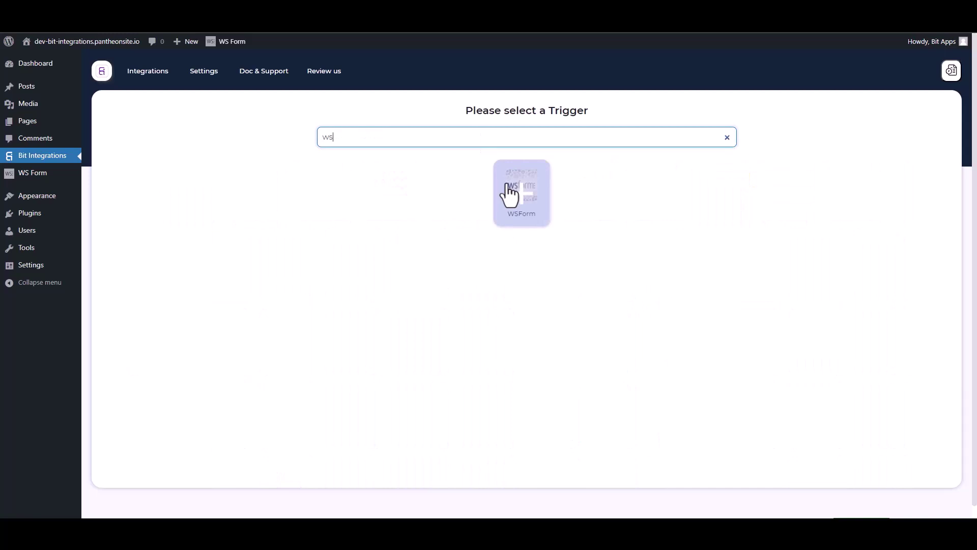
# - Pick WSForm as the integration's trigger from the 'ws' search results
pyautogui.click(508, 192)
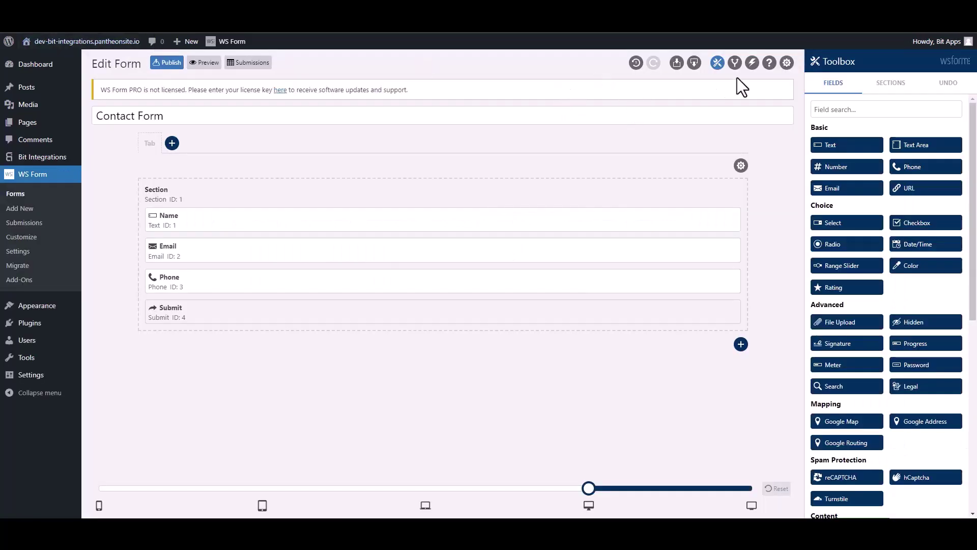
# - Add a Contact Form action that runs a WordPress do_action hook, ready for its hook tag
pyautogui.click(752, 64)
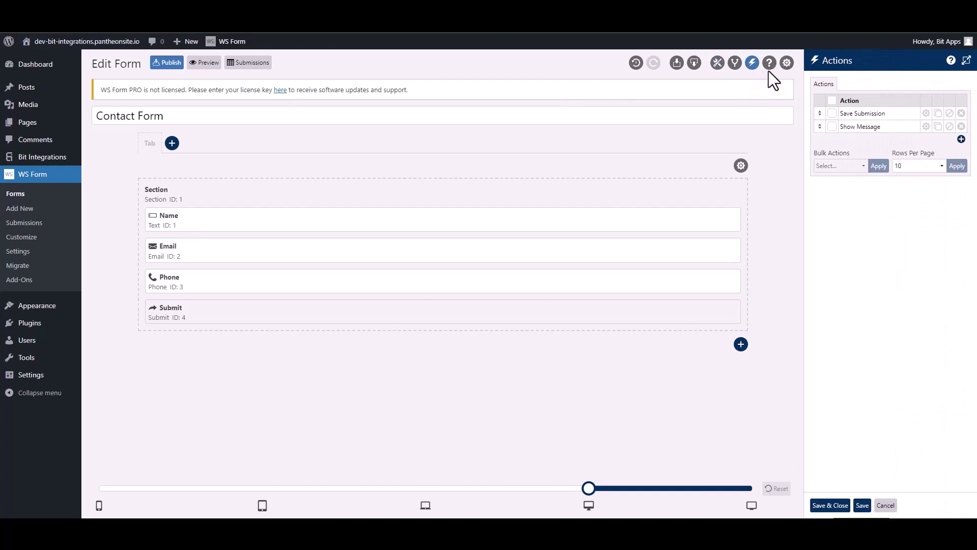
pyautogui.click(959, 140)
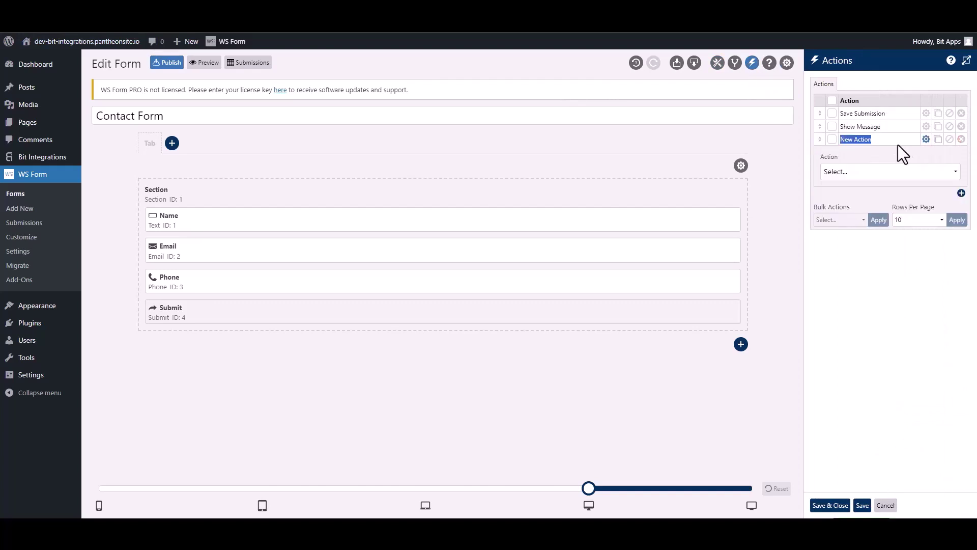
pyautogui.write('B')
pyautogui.write('it ')
pyautogui.write('Integra')
pyautogui.click(876, 176)
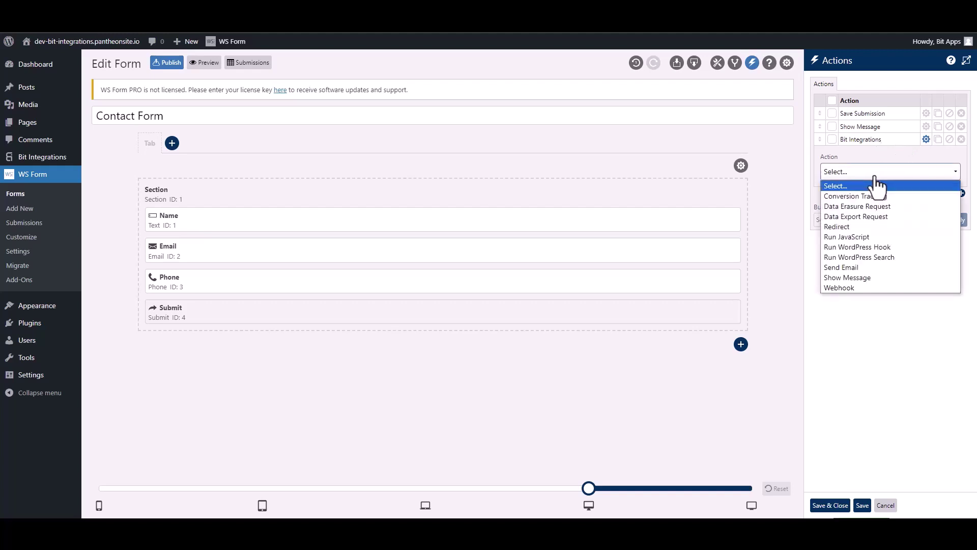
pyautogui.click(887, 245)
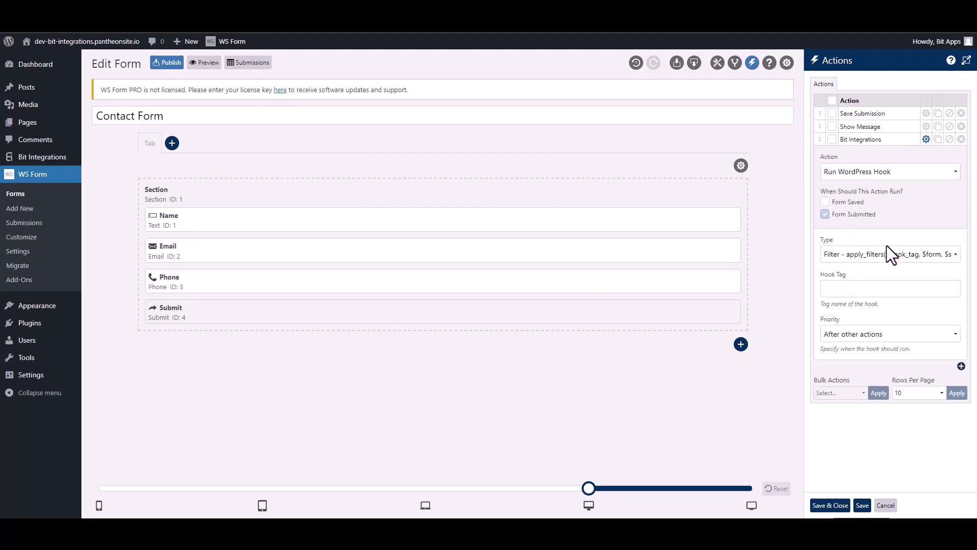
pyautogui.click(850, 257)
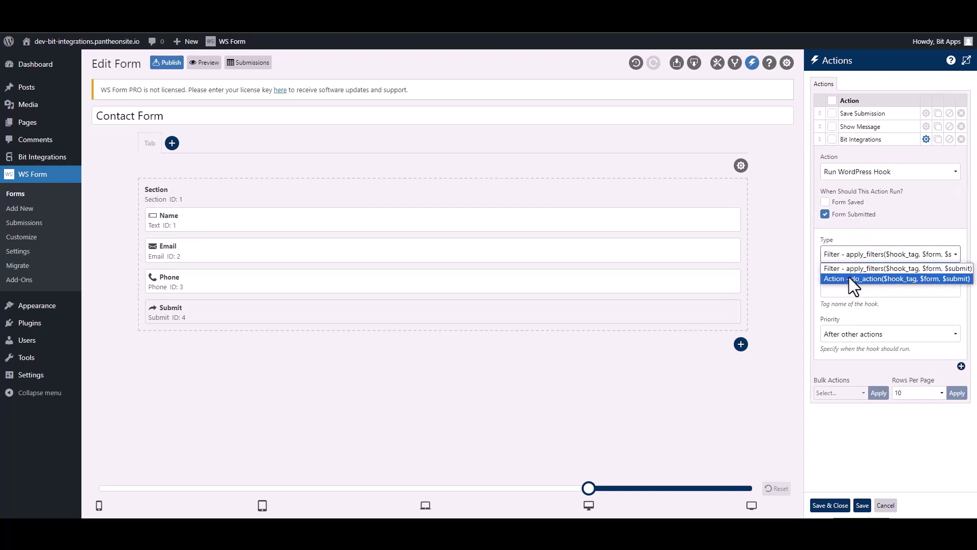
pyautogui.click(850, 277)
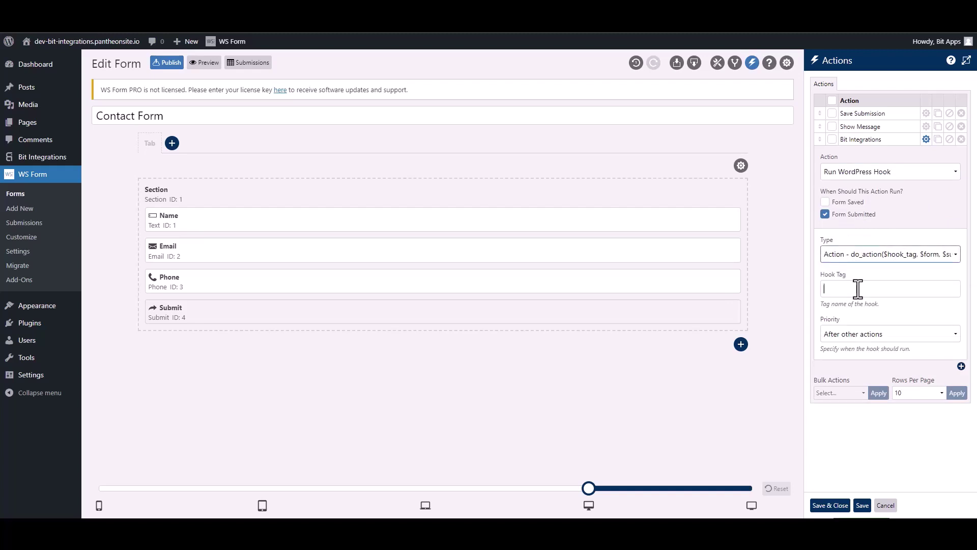
pyautogui.click(857, 288)
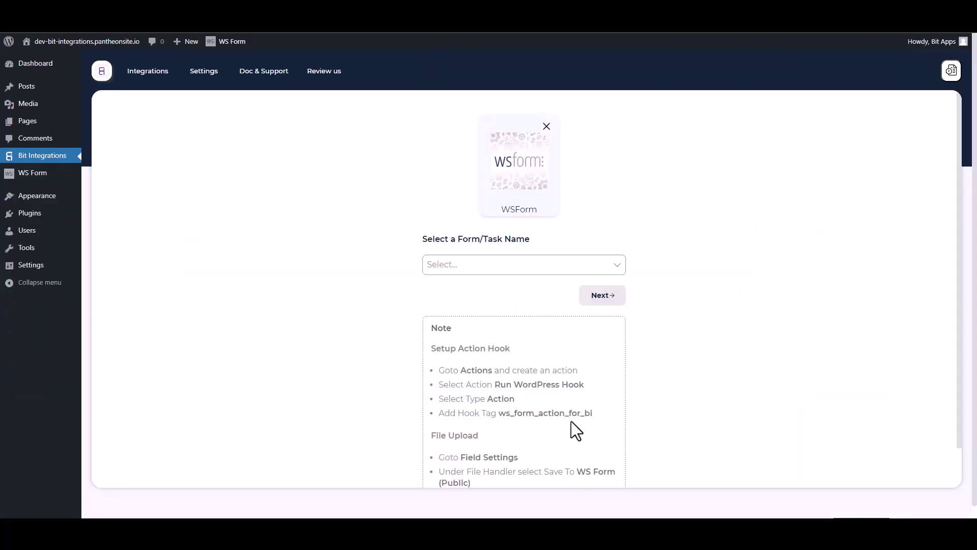
# - Select the hook tag ws_form_action_for_bi in the WSForm setup note for copying
pyautogui.moveTo(598, 419); pyautogui.dragTo(503, 415)
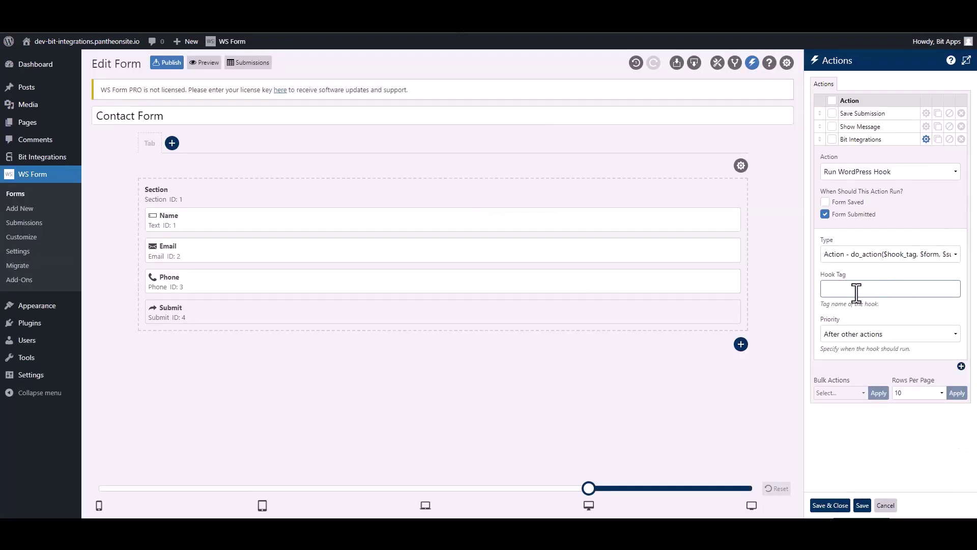
# - Save ws_form_action_for_bi as the hook tag, then choose Contact Form as the trigger form
pyautogui.write('ws_form_action_for_bi')
pyautogui.click(830, 505)
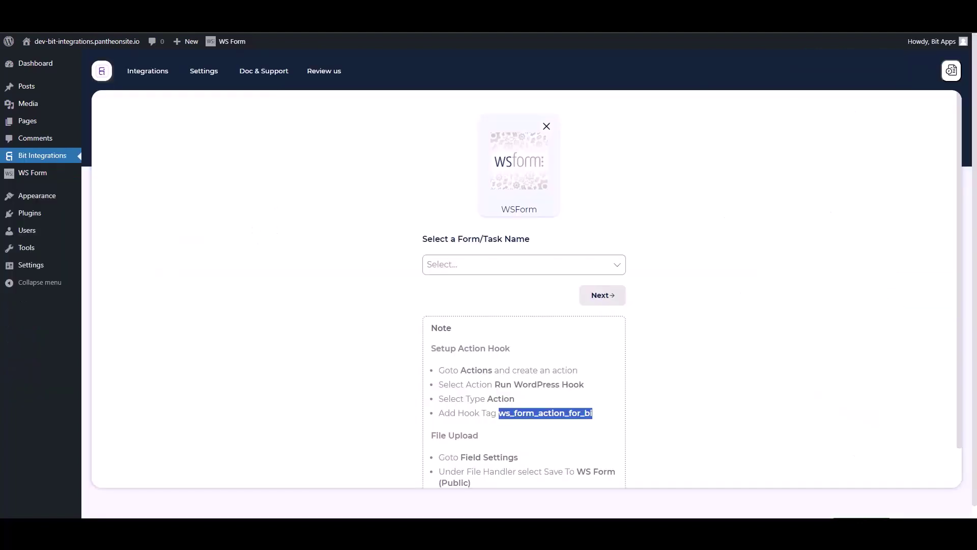
pyautogui.click(479, 265)
pyautogui.click(452, 287)
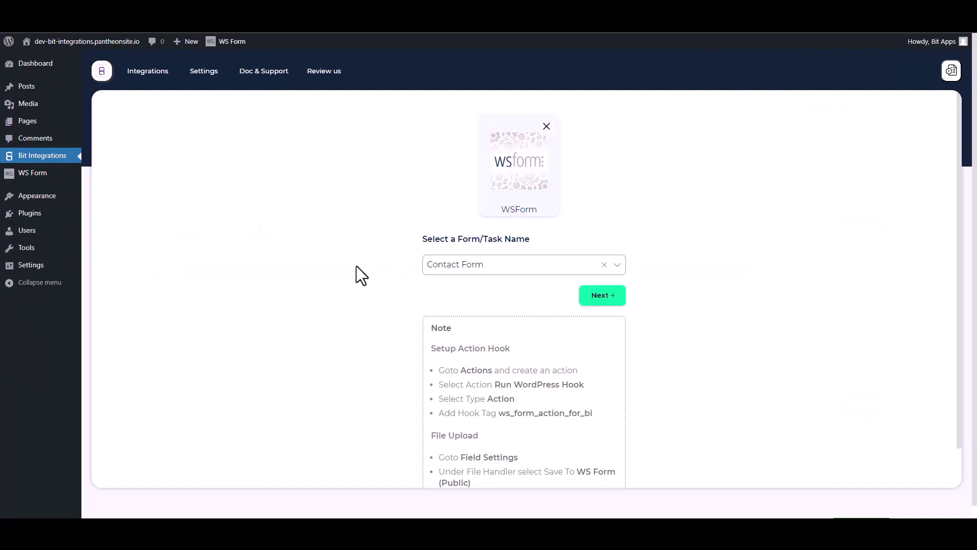
pyautogui.click(592, 301)
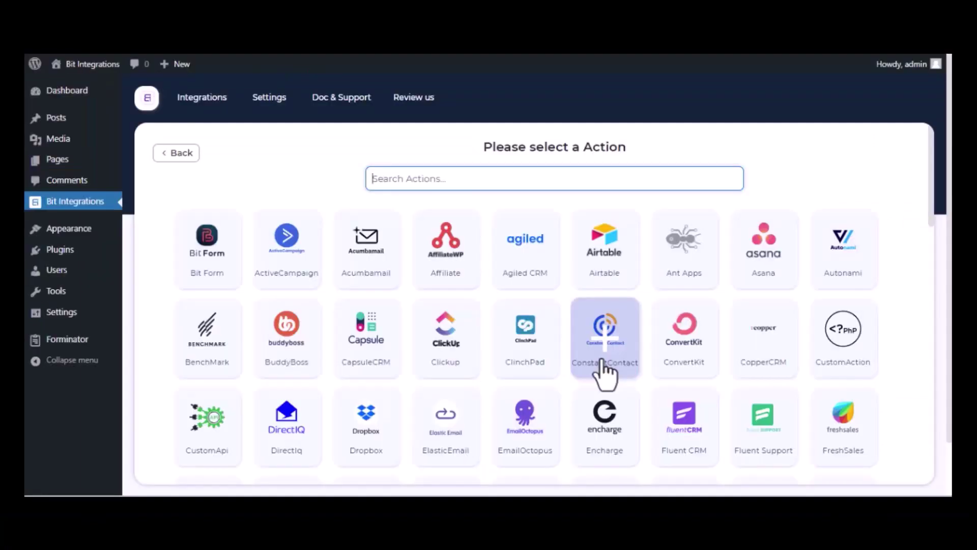
pyautogui.write('asa')
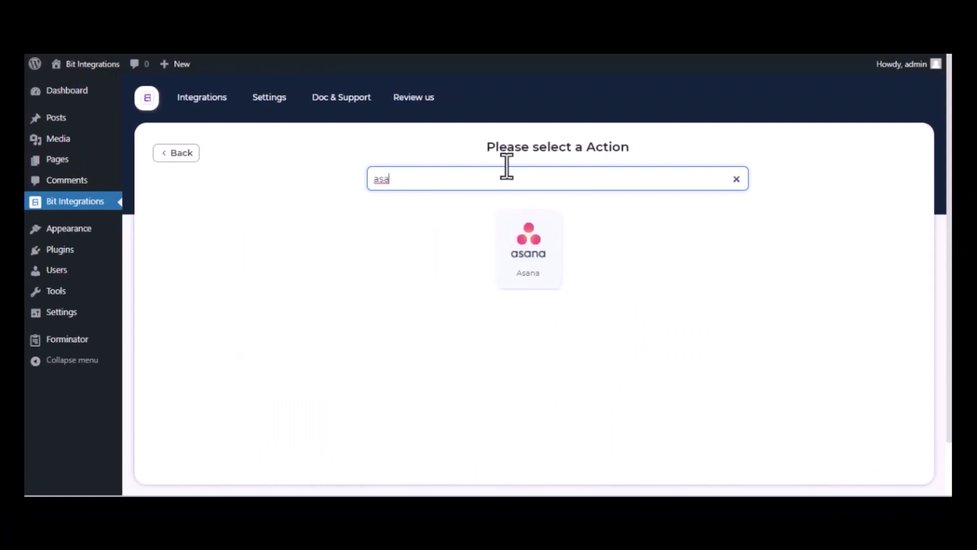
# - Select Asana as the action and focus its Integration Name field
pyautogui.click(527, 248)
pyautogui.click(278, 241)
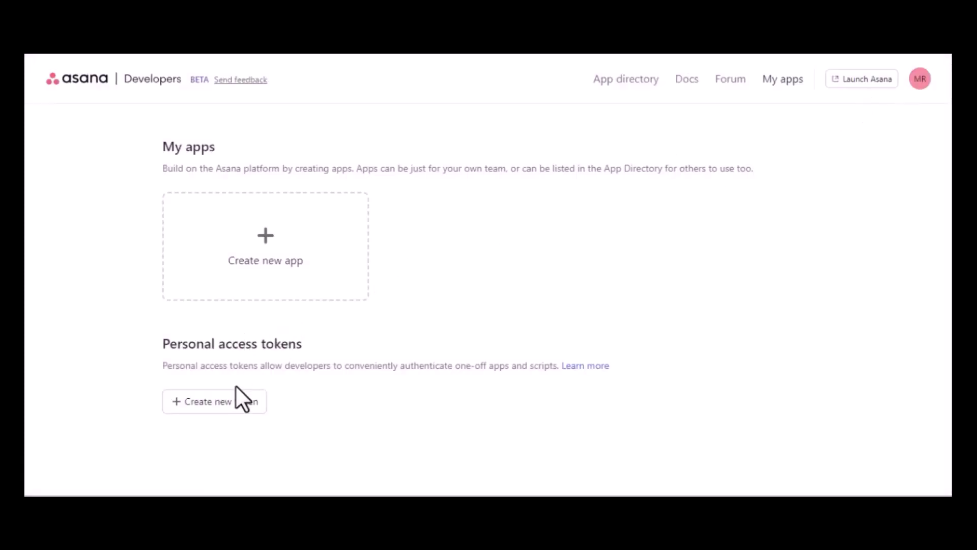
# - Create the 'For Bit Integrations' personal access token after accepting the API terms, and copy it
pyautogui.click(243, 399)
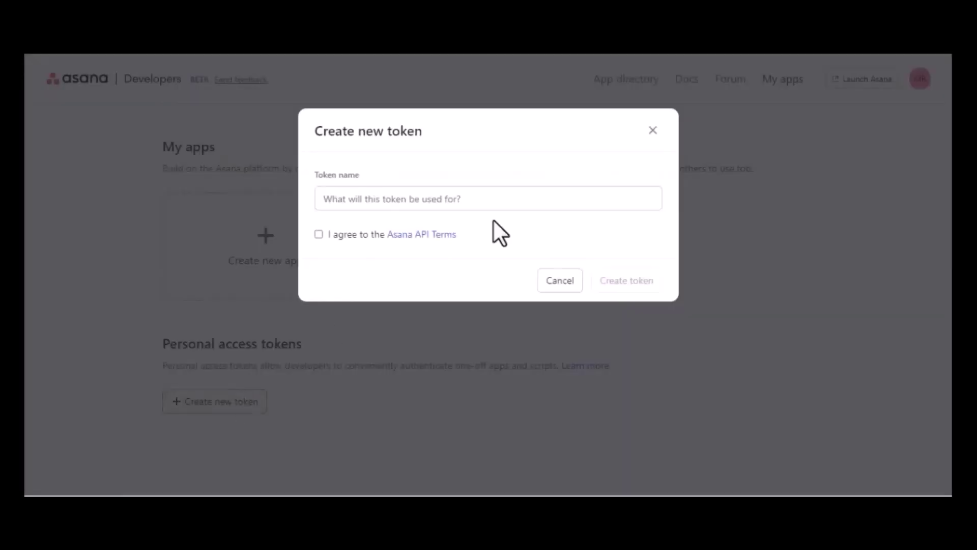
pyautogui.click(473, 207)
pyautogui.write('F')
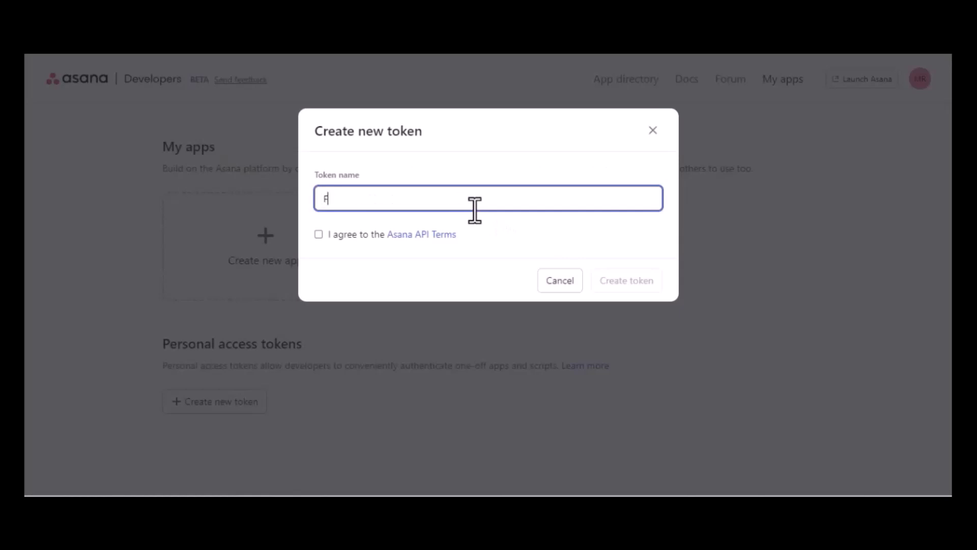
pyautogui.write('or b')
pyautogui.write('it')
pyautogui.press('BackSpace')
pyautogui.press('BackSpace')
pyautogui.press('BackSpace')
pyautogui.write('it Inte')
pyautogui.write('grati')
pyautogui.write('ons')
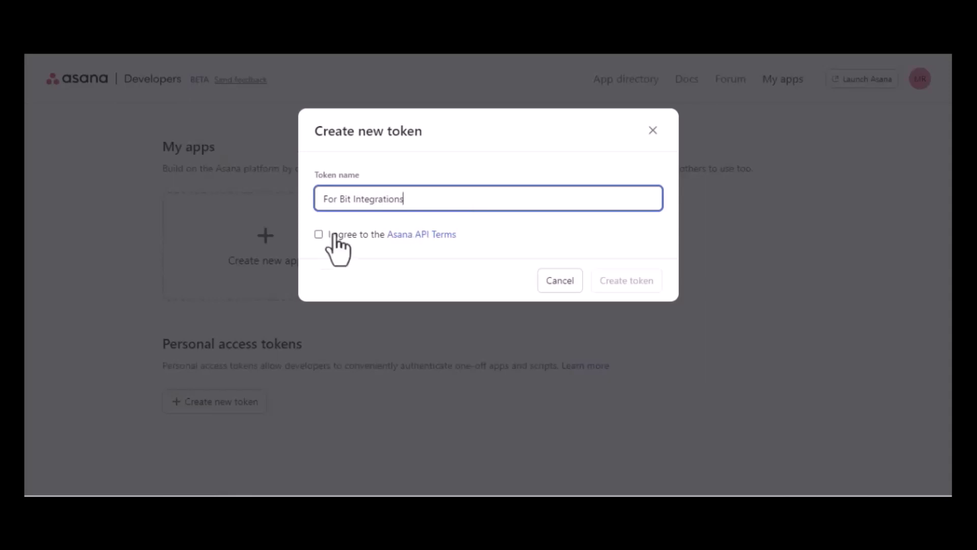
pyautogui.click(318, 235)
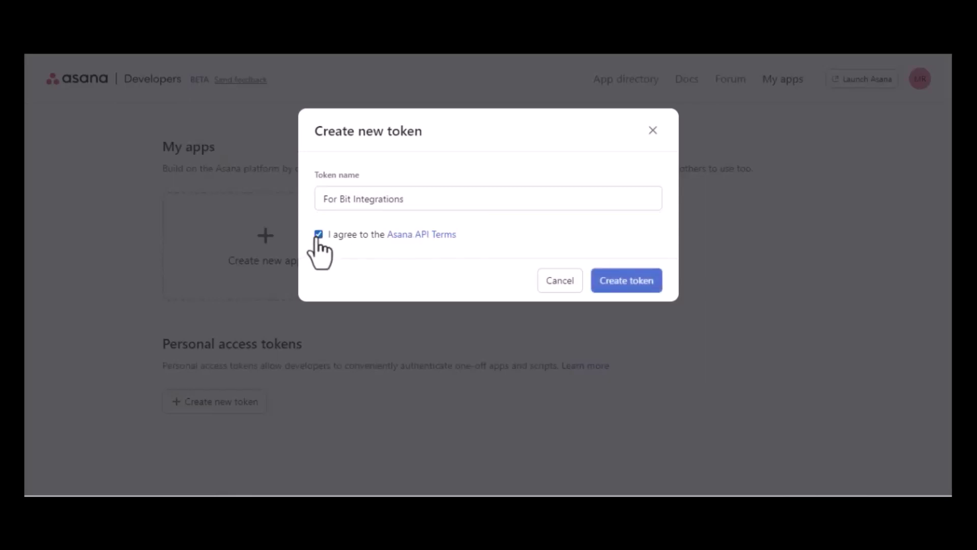
pyautogui.click(620, 291)
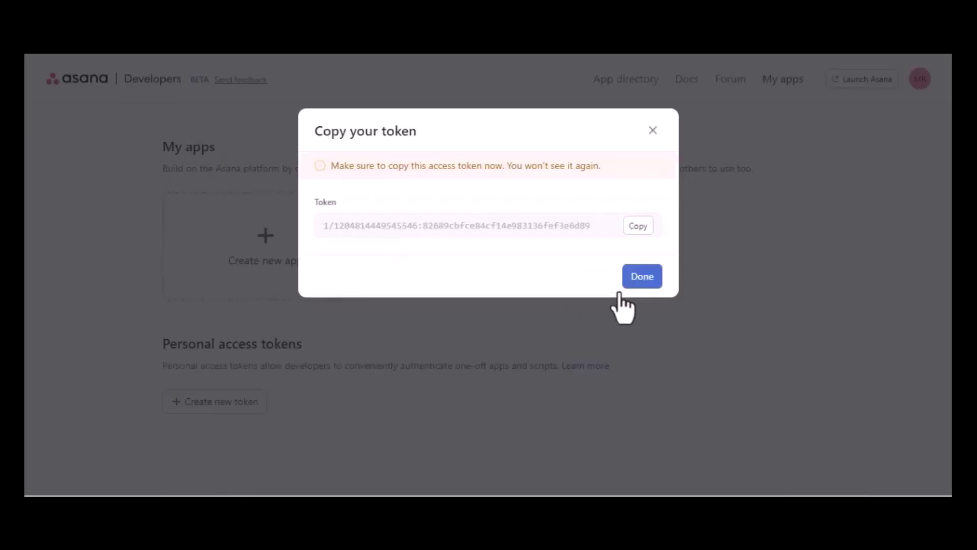
pyautogui.click(638, 227)
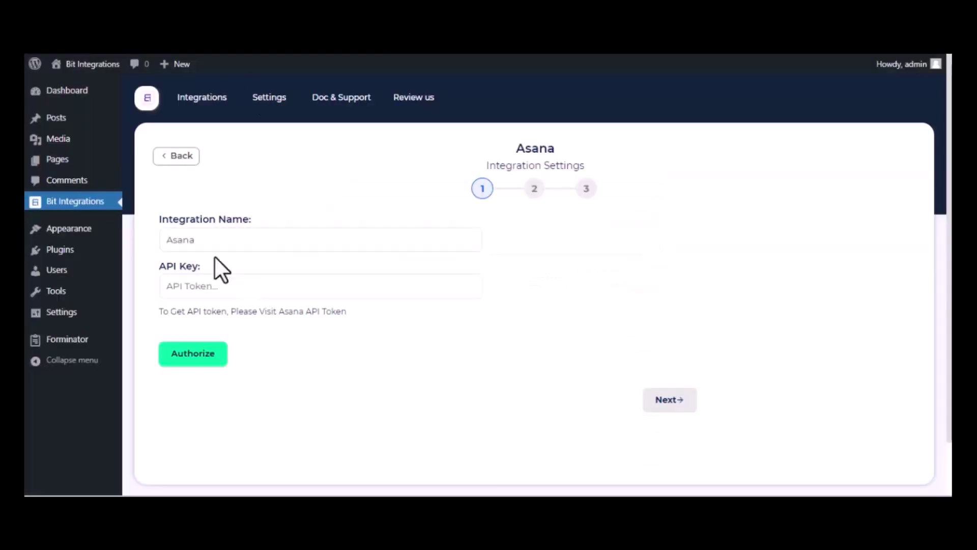
# - Authorize Asana with the pasted token as API key and continue to the action step
pyautogui.click(225, 284)
pyautogui.hotkey('ctrl', 'v')
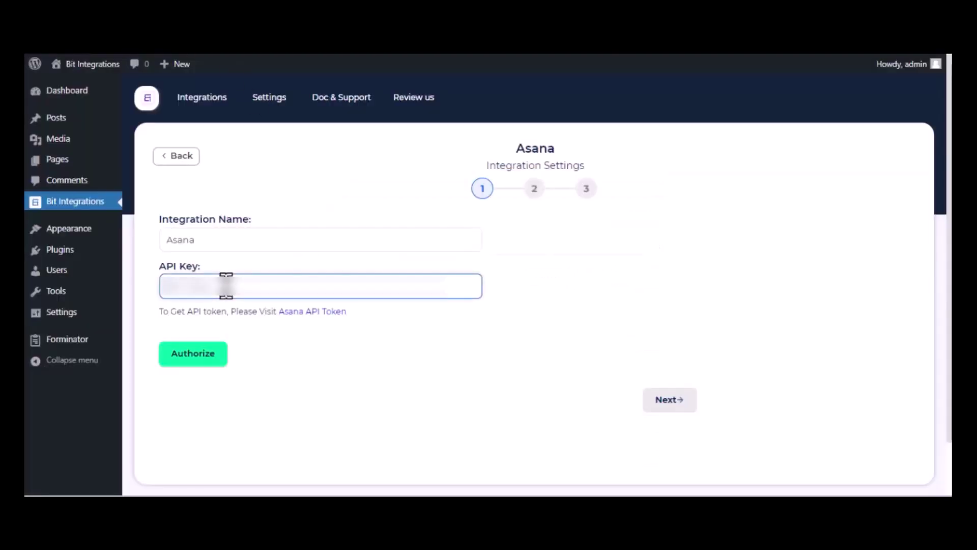
pyautogui.click(185, 355)
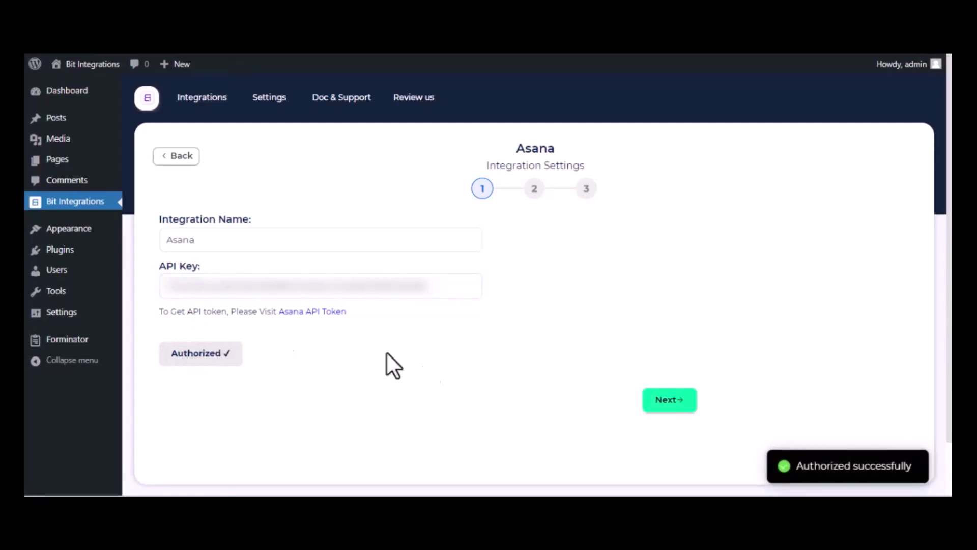
pyautogui.click(682, 405)
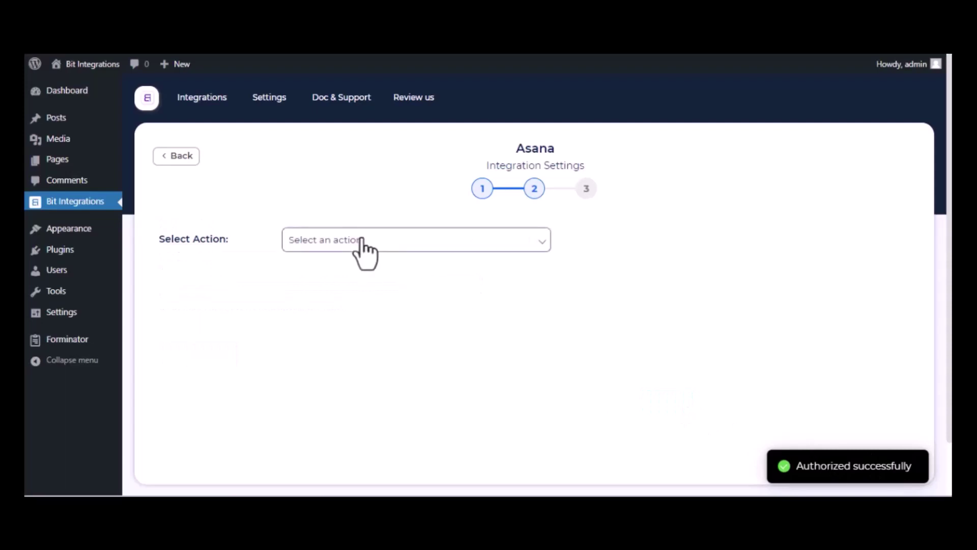
# - Set the Asana action to Create Task in project Project Plan, section To do
pyautogui.click(360, 253)
pyautogui.click(369, 272)
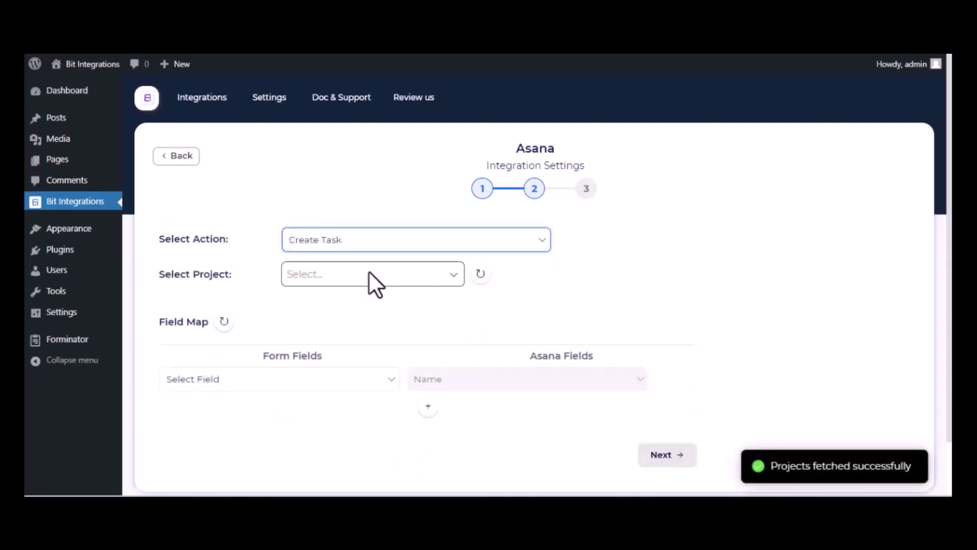
pyautogui.click(369, 273)
pyautogui.click(352, 306)
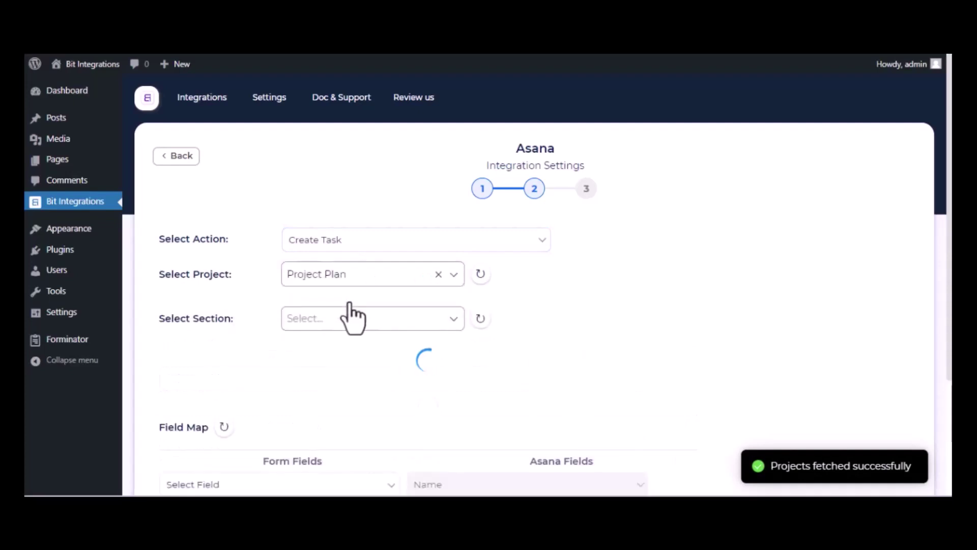
pyautogui.click(353, 317)
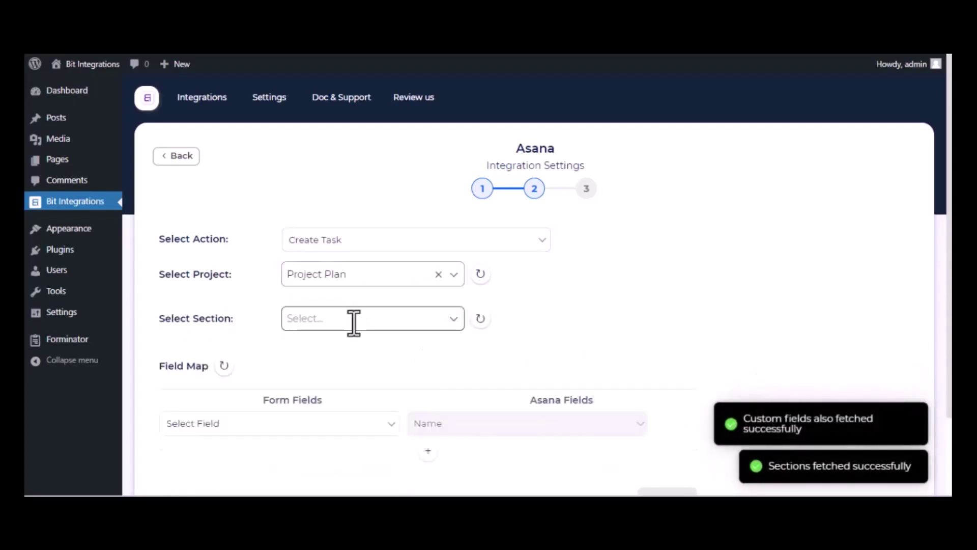
pyautogui.click(345, 349)
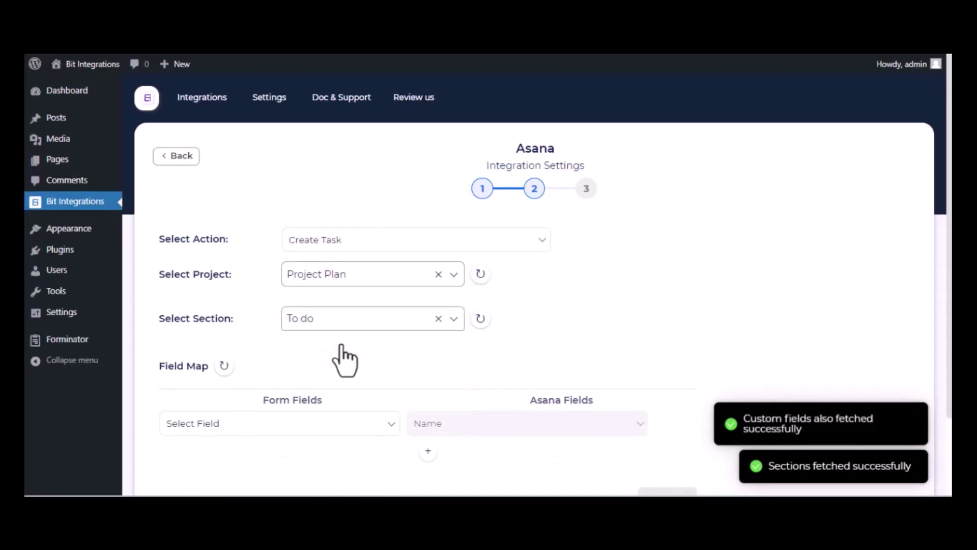
pyautogui.scroll(-2, 343, 359)
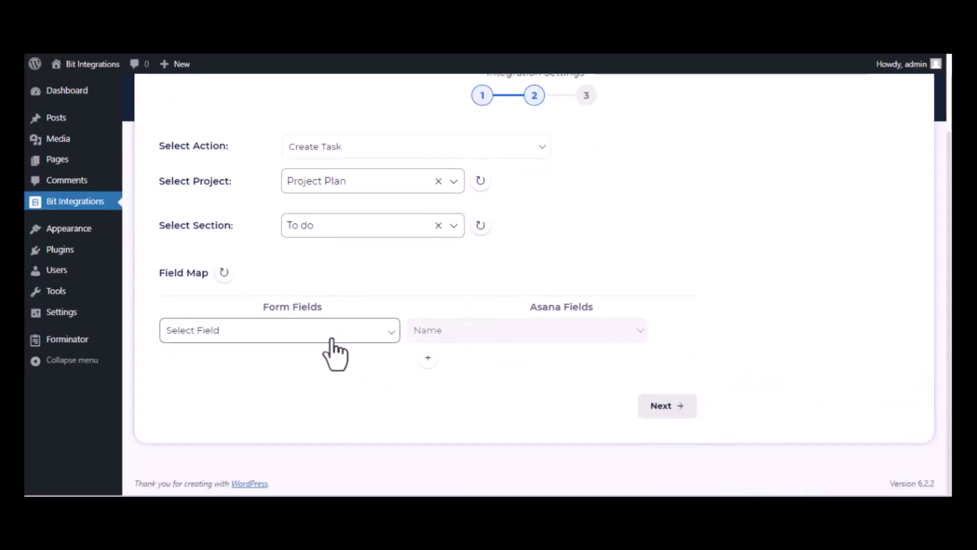
# - Map Name-1 to the task Name and Descriptions-1 to Notes, then continue
pyautogui.click(337, 351)
pyautogui.click(292, 374)
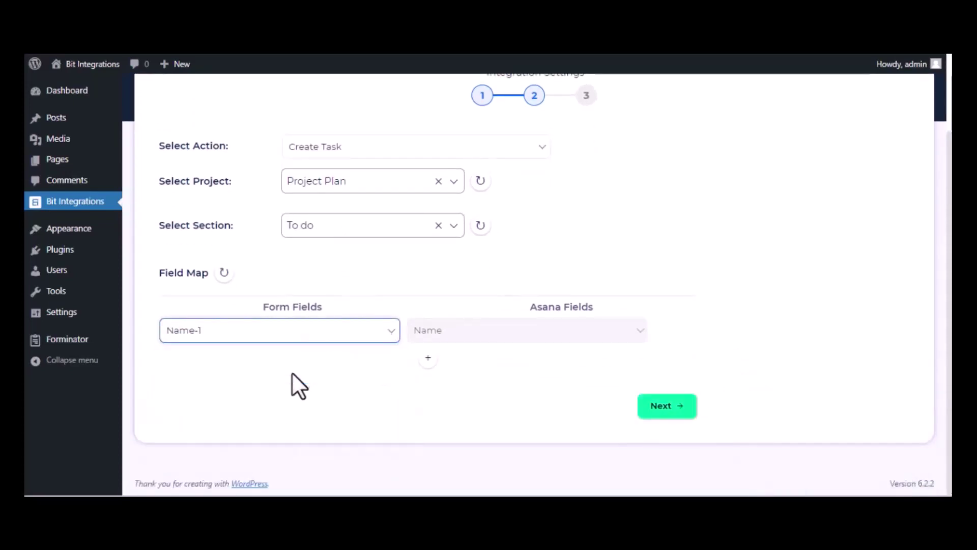
pyautogui.click(428, 358)
pyautogui.click(306, 362)
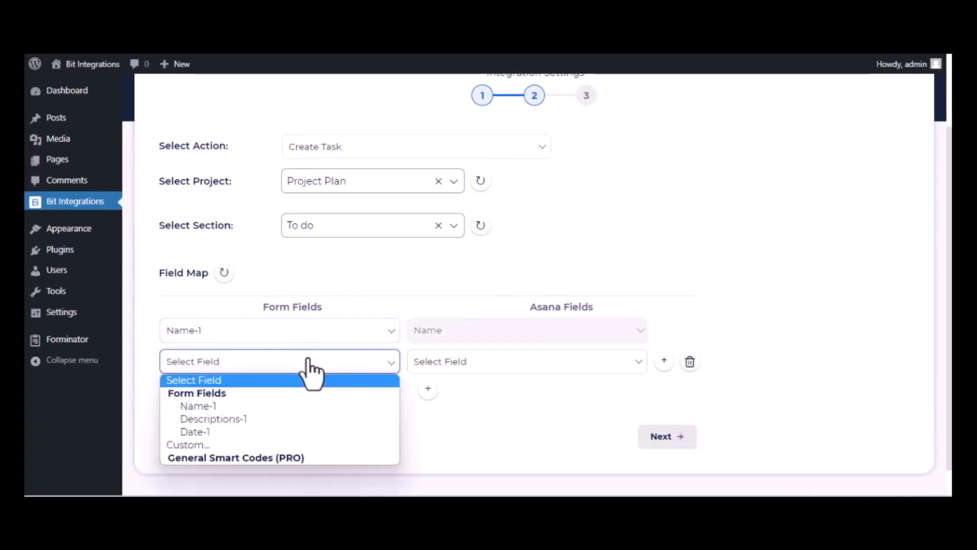
pyautogui.click(285, 415)
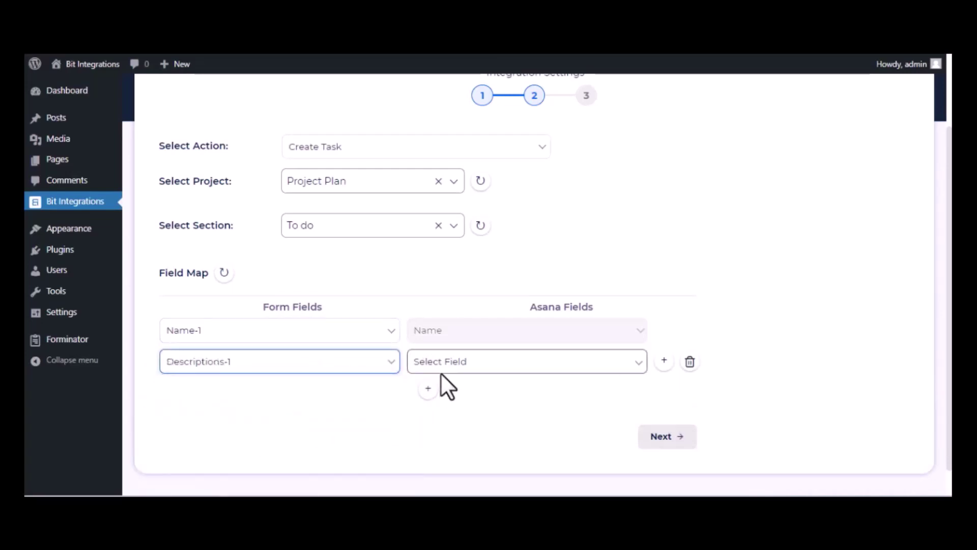
pyautogui.click(440, 370)
pyautogui.click(468, 419)
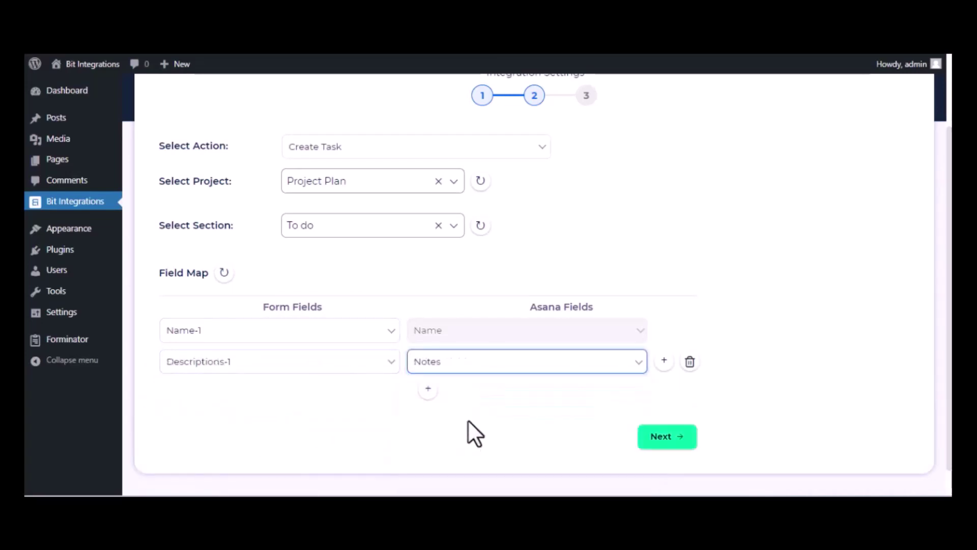
pyautogui.click(671, 436)
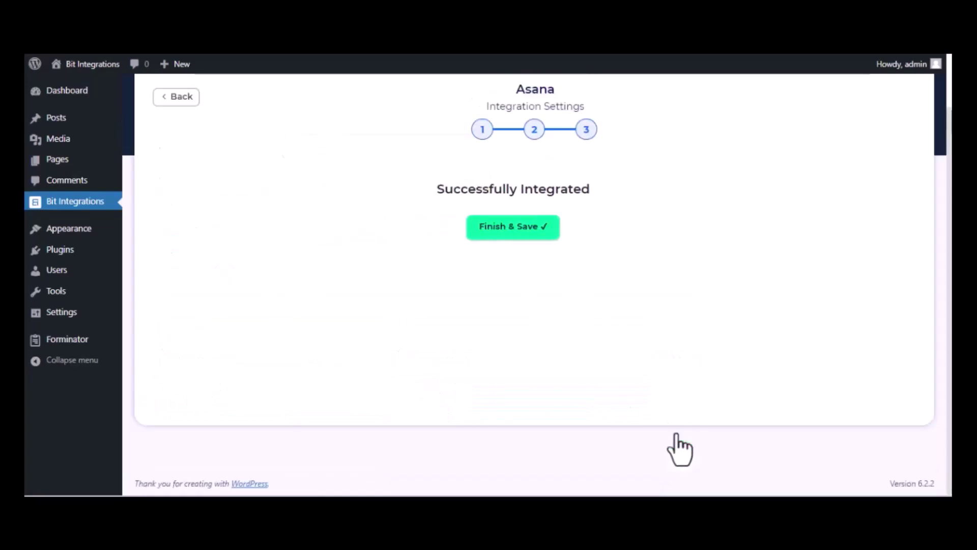
# - Save the integration, then submit the form as 'Bit Integrations' with description 'Welcome to Bit Integrations Plugin'
pyautogui.click(527, 228)
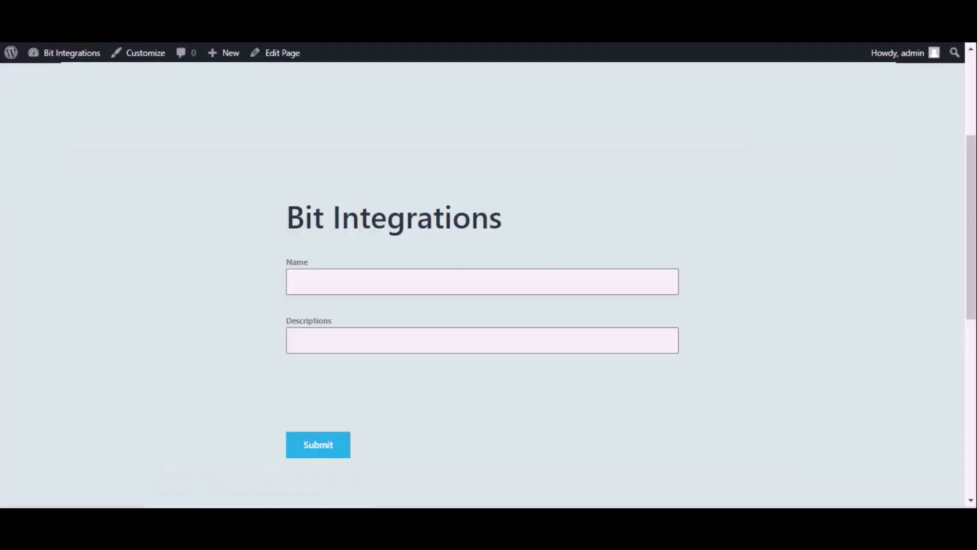
pyautogui.click(451, 270)
pyautogui.write('Bit')
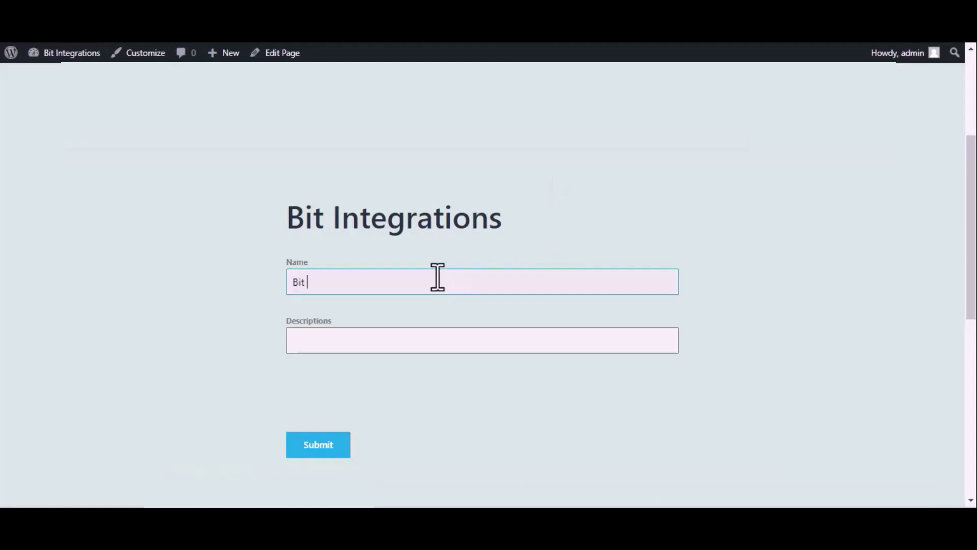
pyautogui.write('Integrations')
pyautogui.click(365, 345)
pyautogui.write('Welcome to Bit In')
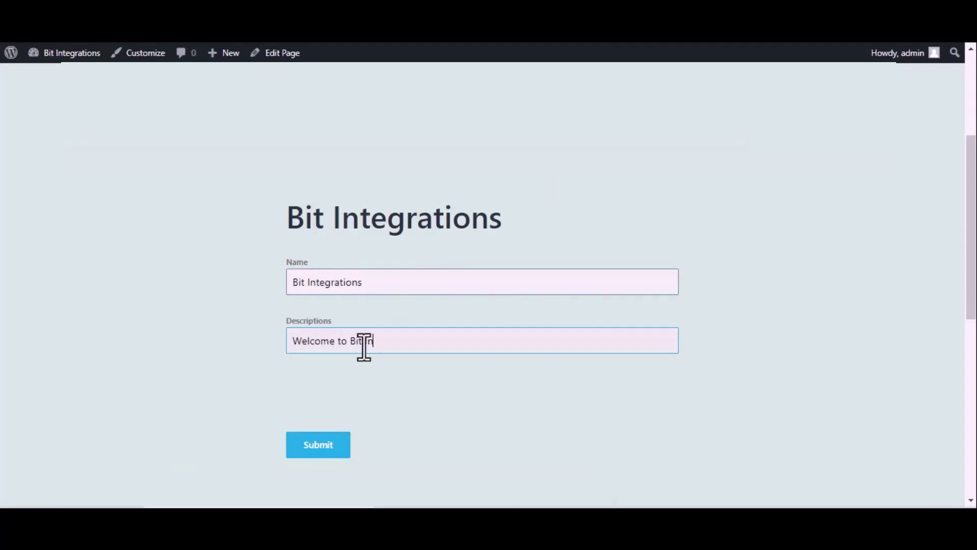
pyautogui.write('tegratio')
pyautogui.write('ns ')
pyautogui.write('Plugin')
pyautogui.click(375, 459)
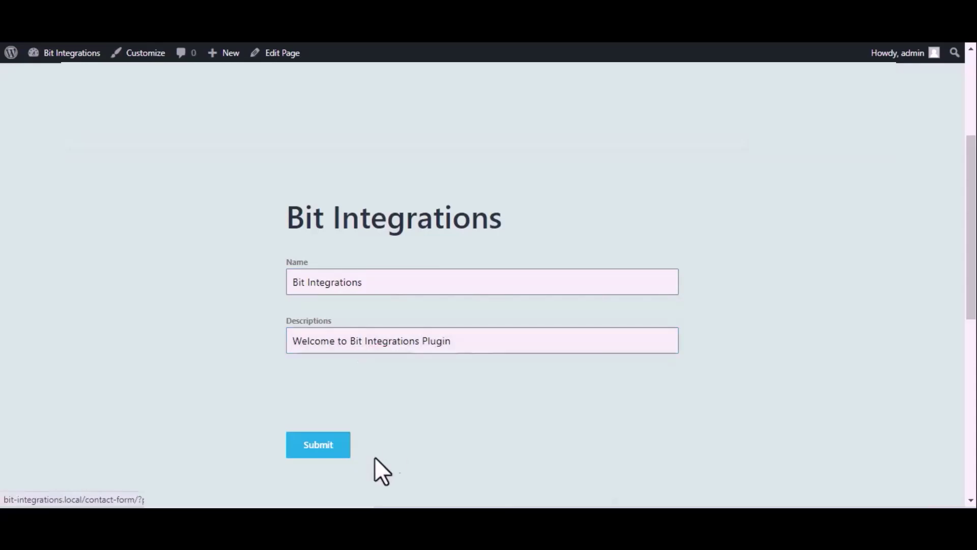
pyautogui.click(324, 450)
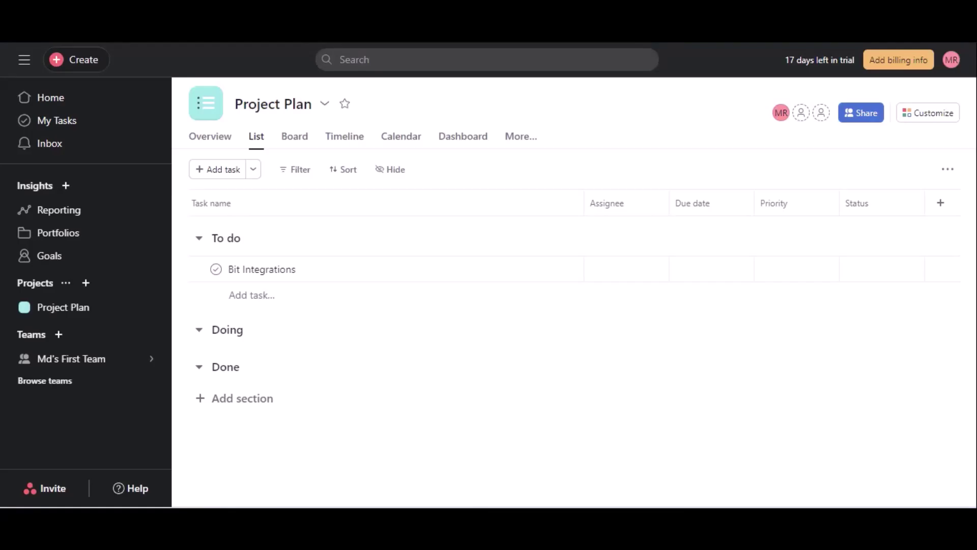
pyautogui.moveTo(372, 273)
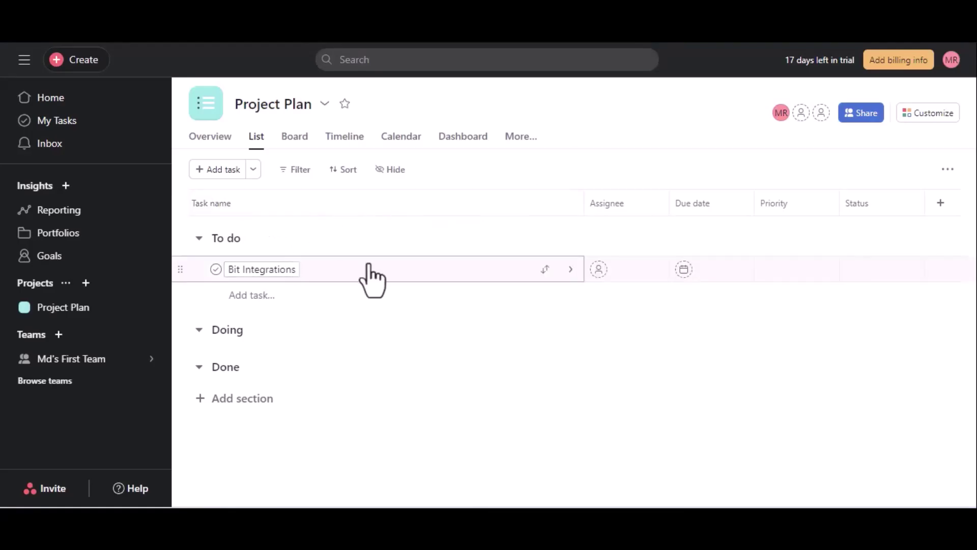
# - Open the Bit Integrations task in Project Plan to view its 'Welcome to Bit Integrations Plugin' description
pyautogui.click(368, 264)
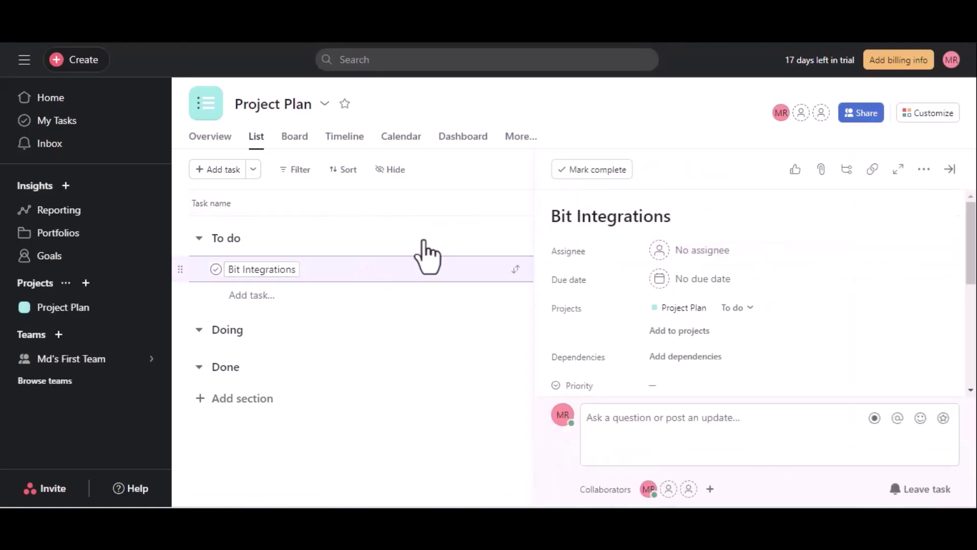
pyautogui.scroll(-1, 744, 329)
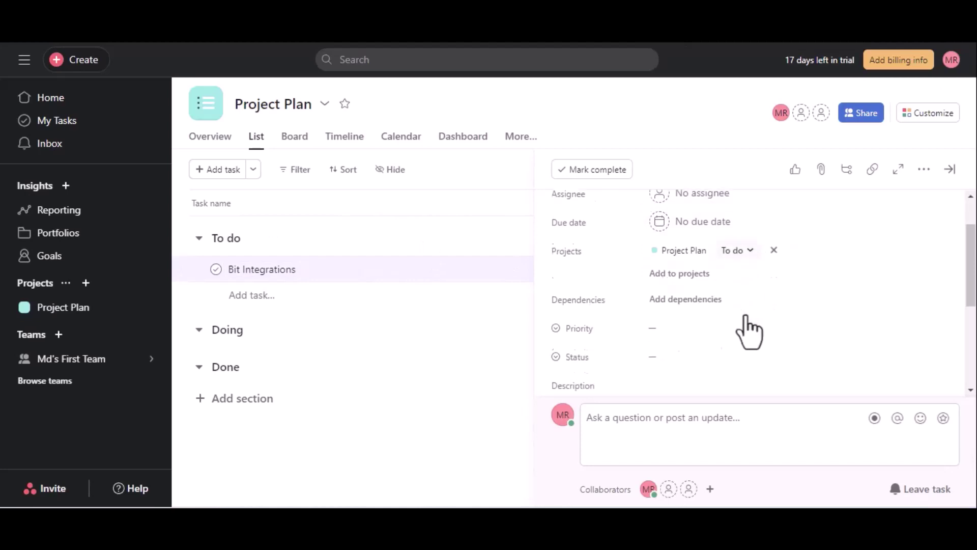
pyautogui.scroll(-2, 745, 328)
pyautogui.scroll(-1, 745, 328)
pyautogui.scroll(-1, 744, 328)
pyautogui.scroll(1, 744, 329)
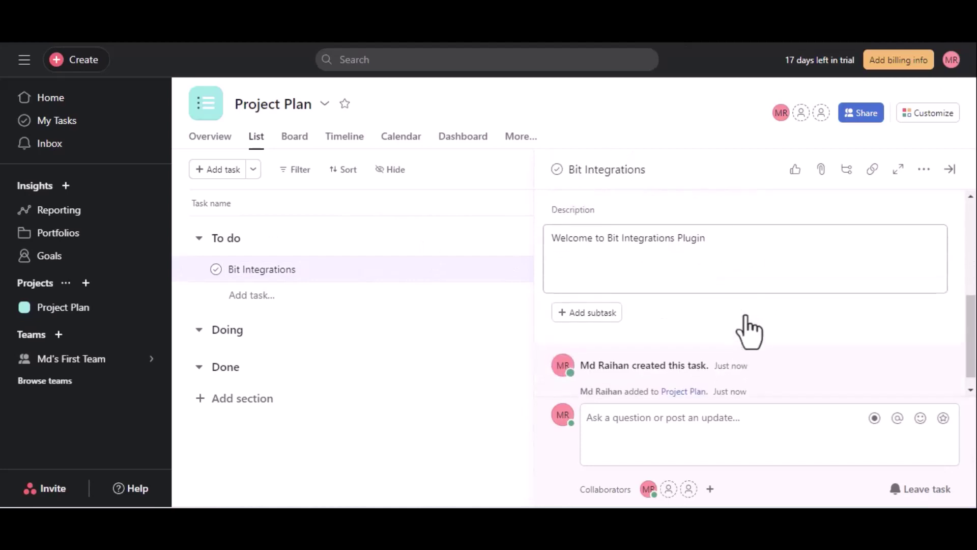
pyautogui.scroll(-1, 657, 249)
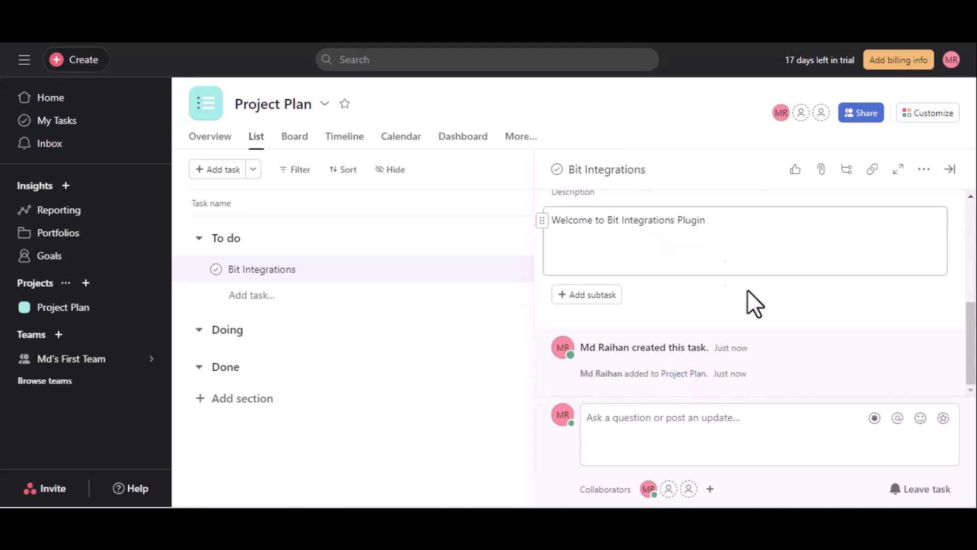
pyautogui.scroll(5, 664, 288)
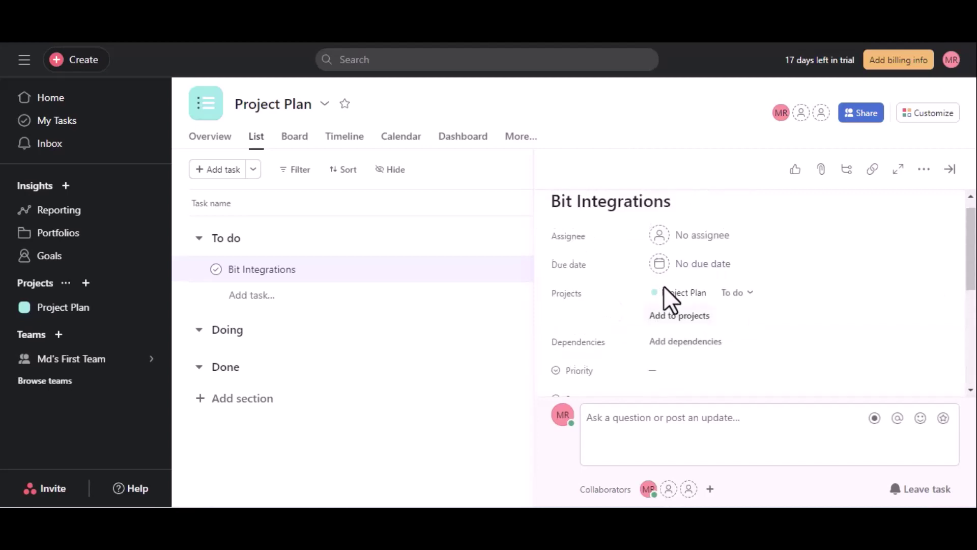